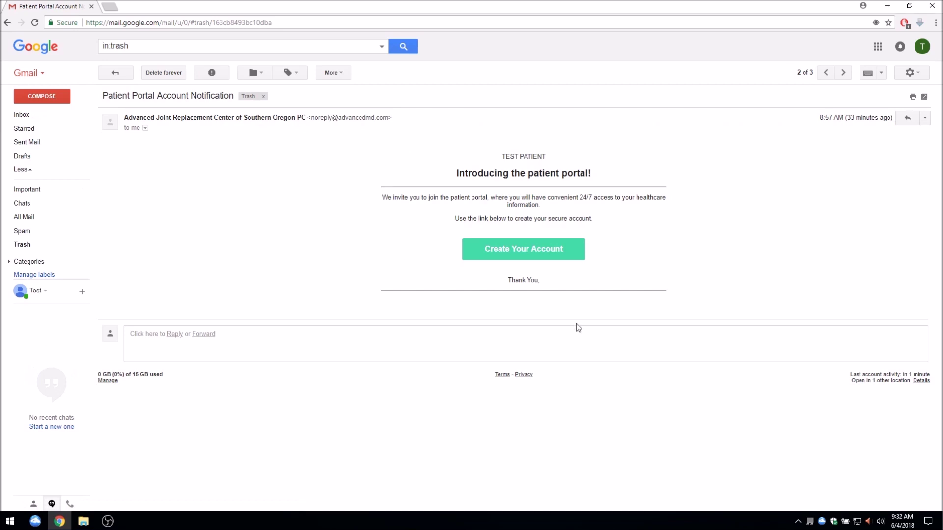
Register a portal account with a matching password and confirmation, the birthday, and accepted Terms & Conditions
click(567, 244)
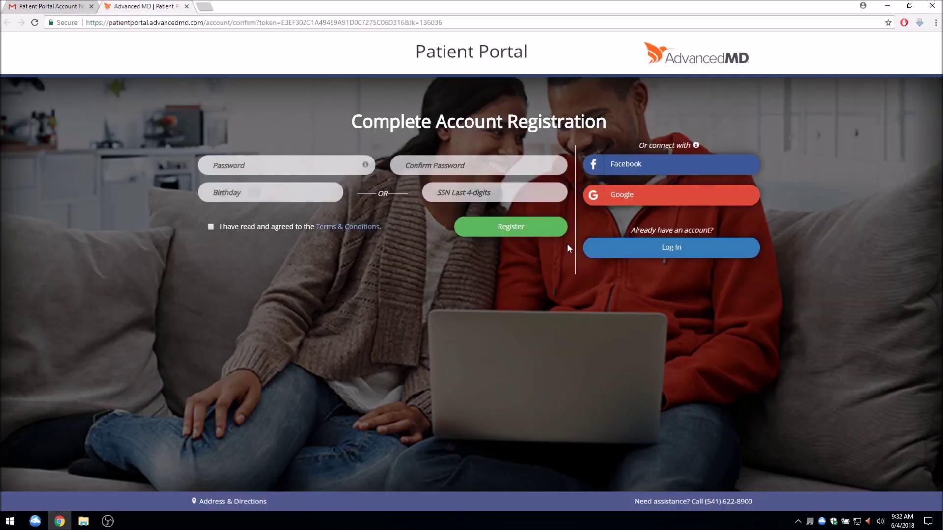
click(306, 173)
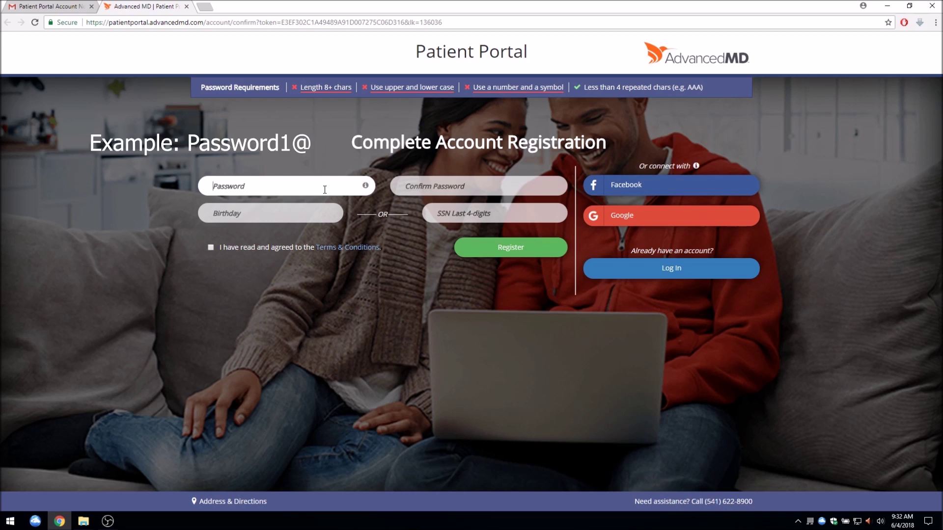
text(Password)
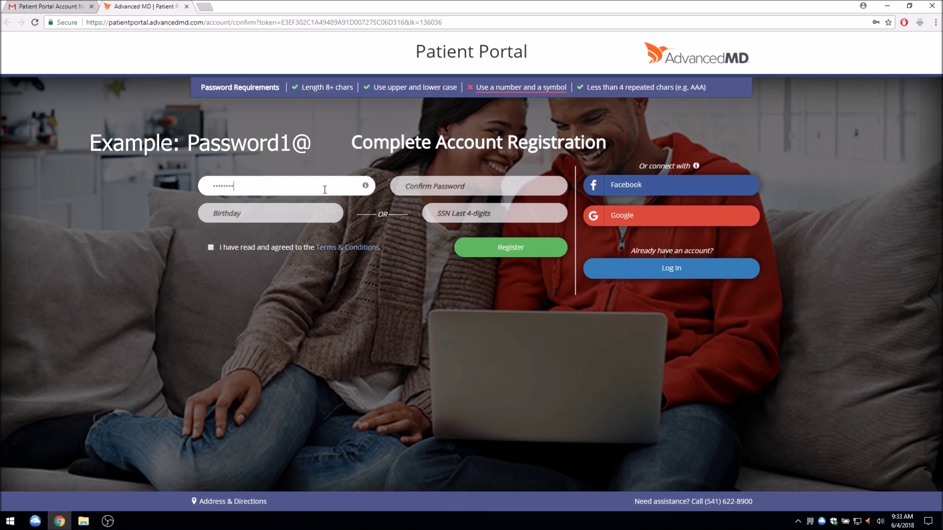
text(1@)
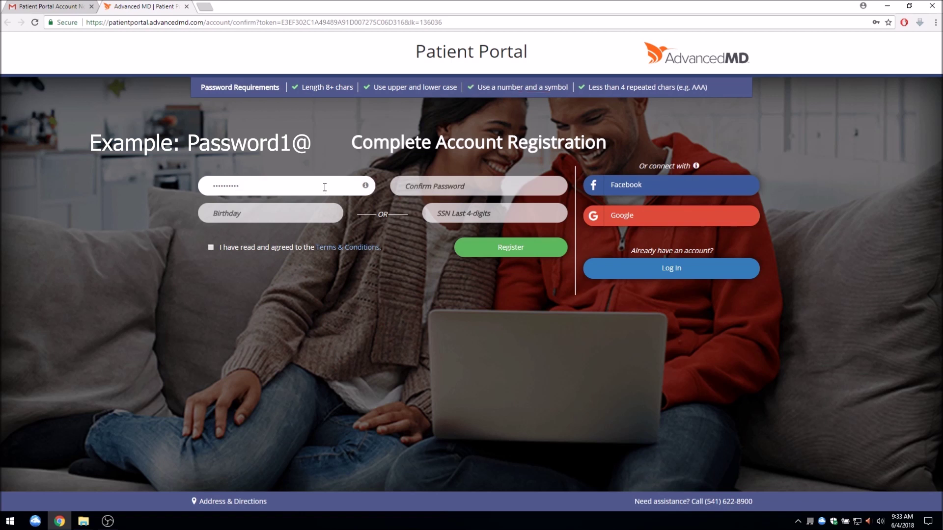
click(431, 188)
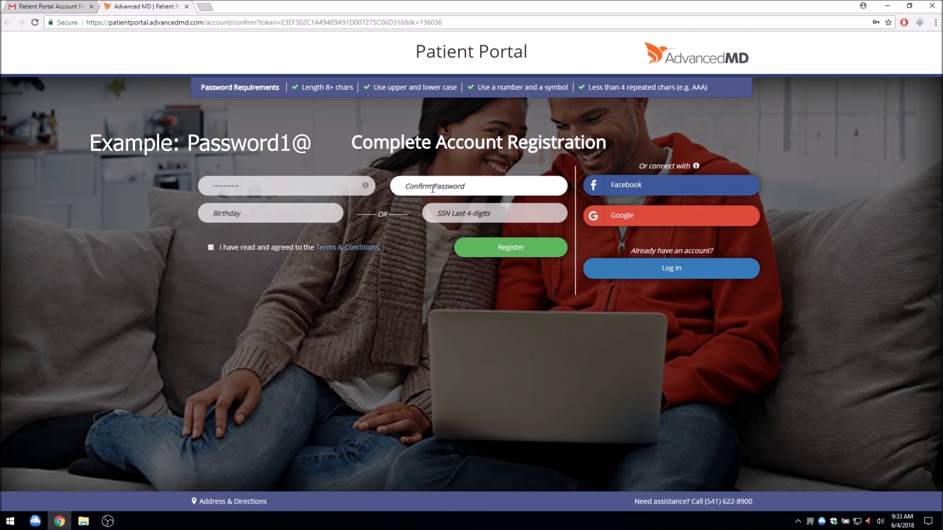
text(Passw)
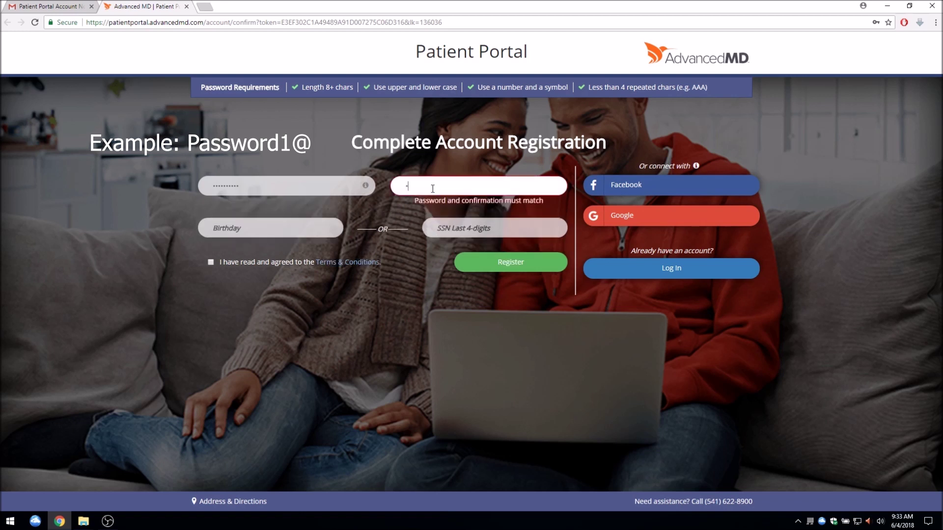
text(ord1@)
click(294, 216)
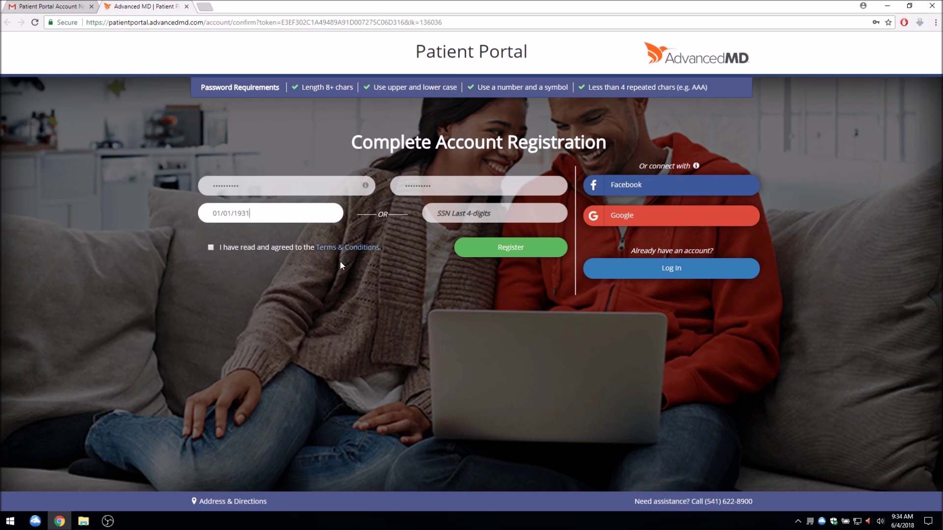
click(211, 248)
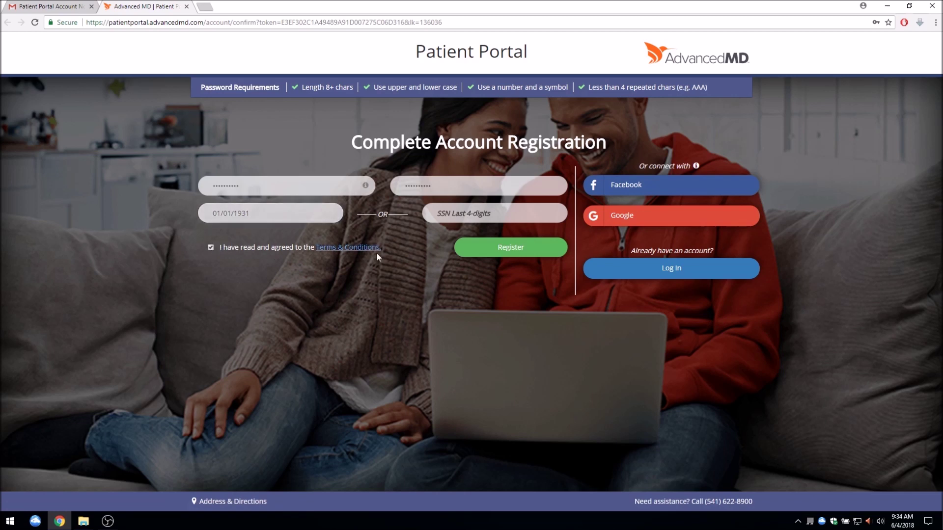
Submit the registration and begin signing in with the account username
click(482, 251)
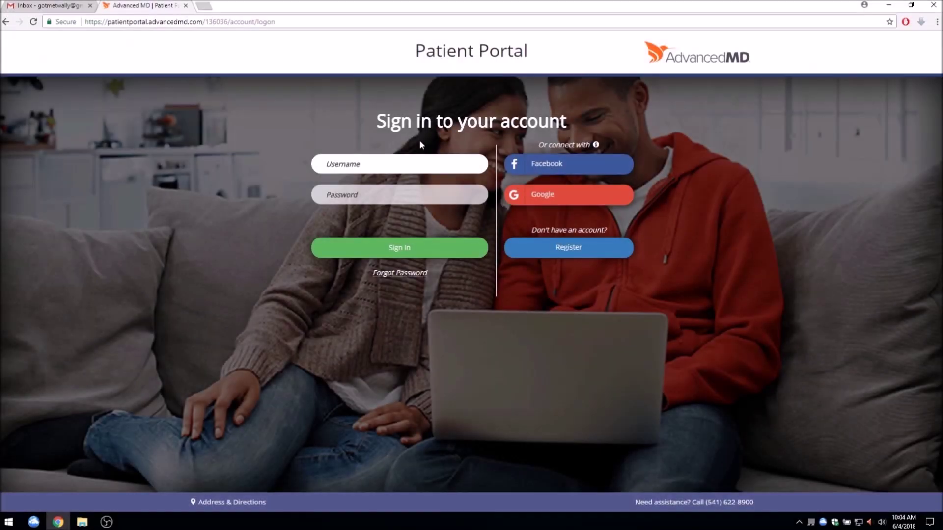
click(423, 162)
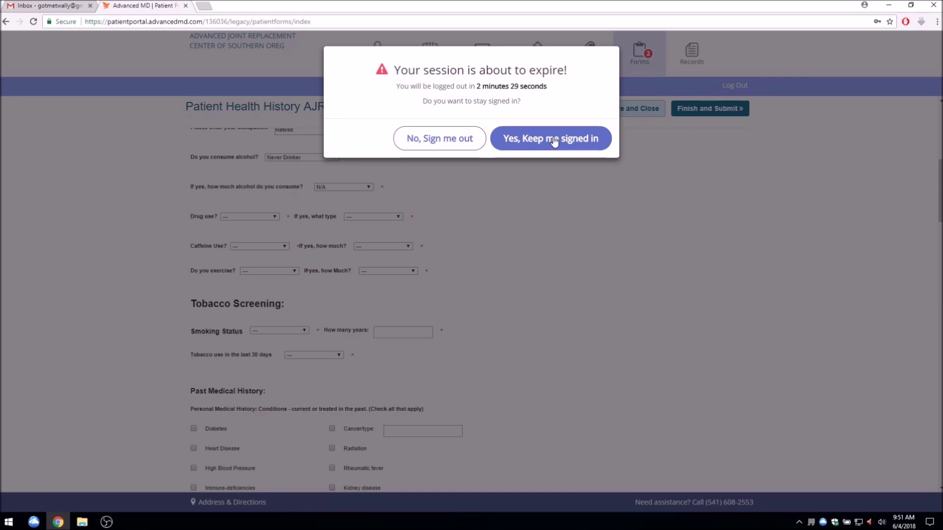
Keep the session signed in and start the 1 HIPAA Consent AJRC form
click(554, 140)
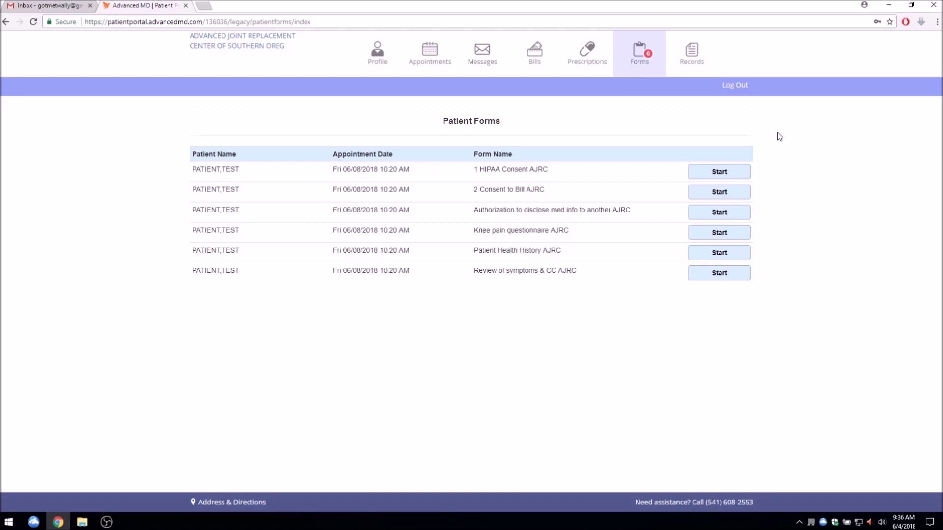
click(739, 173)
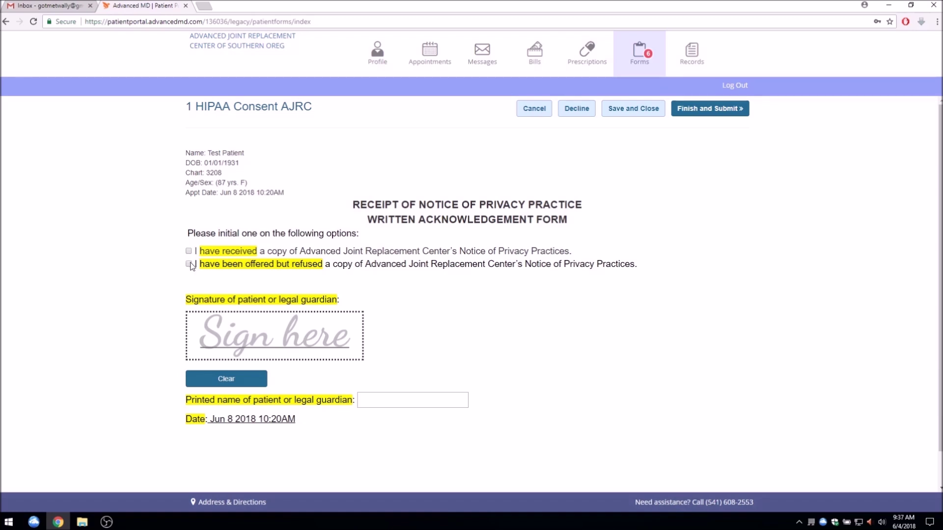
Acknowledge receiving the privacy notice and enter the patient's printed name
click(189, 251)
click(363, 399)
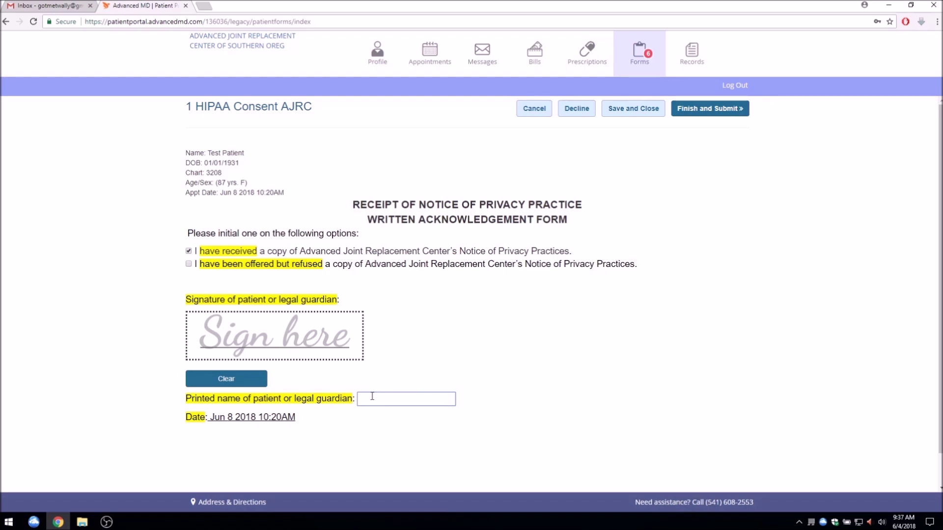
text(Test Patient)
Draw the patient's signature in the Sign here box, clearing and redrawing it once
mouse_move(227, 320)
mouse_down()
mouse_move(219, 349)
mouse_move(244, 340)
mouse_move(235, 346)
mouse_move(275, 353)
mouse_move(270, 321)
mouse_move(285, 351)
mouse_move(294, 334)
mouse_up()
drag(219, 339, 232, 333)
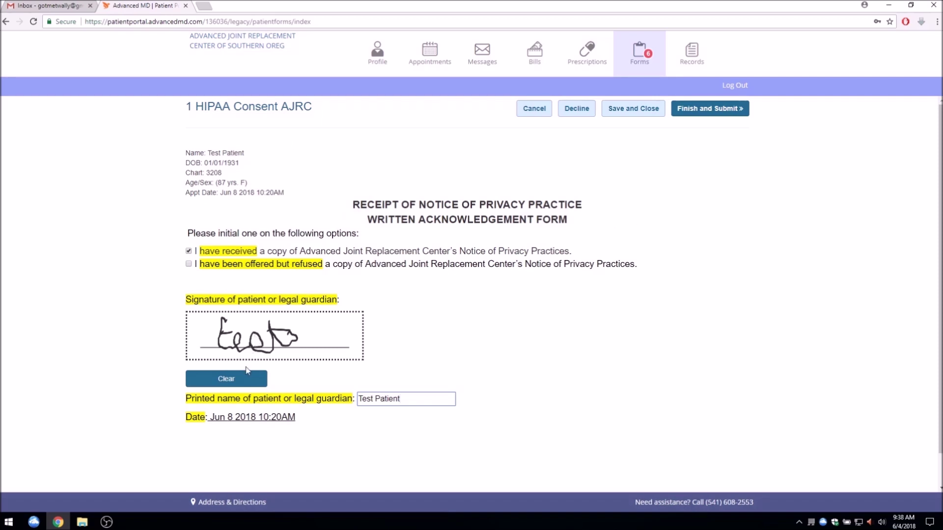
click(246, 379)
mouse_move(226, 319)
mouse_down()
mouse_move(227, 353)
mouse_move(257, 338)
mouse_move(251, 352)
mouse_move(270, 338)
mouse_move(279, 344)
mouse_move(257, 338)
mouse_move(275, 335)
mouse_up()
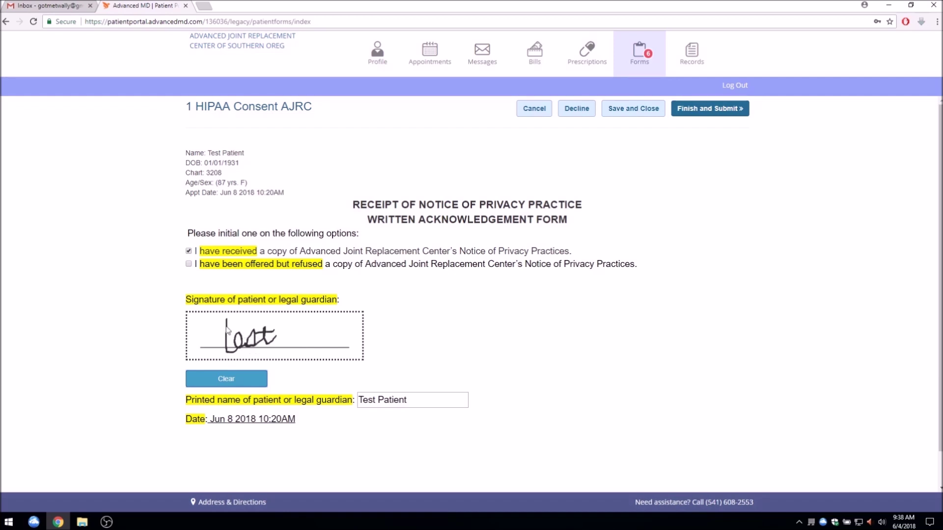
drag(221, 324, 234, 324)
Submit the HIPAA consent and begin entering the required email address on Consent to Bill
click(682, 114)
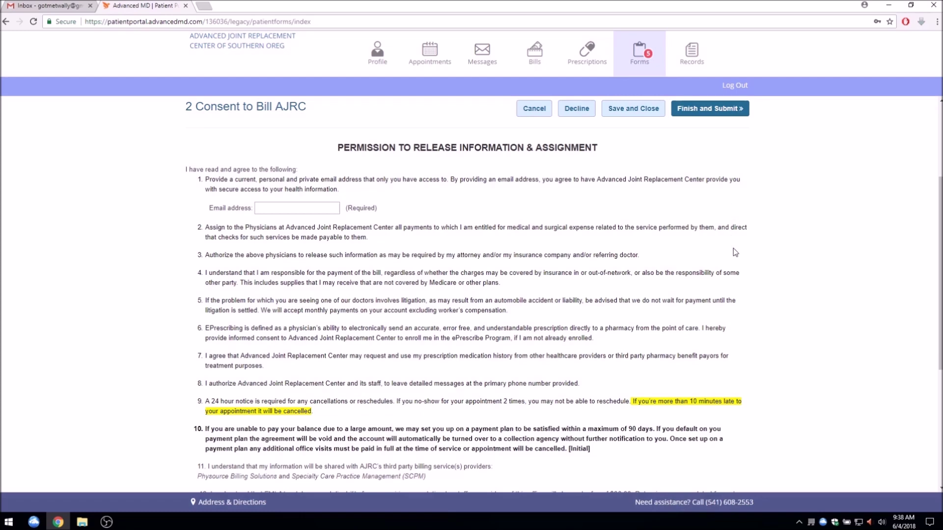
scroll(733, 246, down, 3)
scroll(733, 248, up, 3)
click(329, 208)
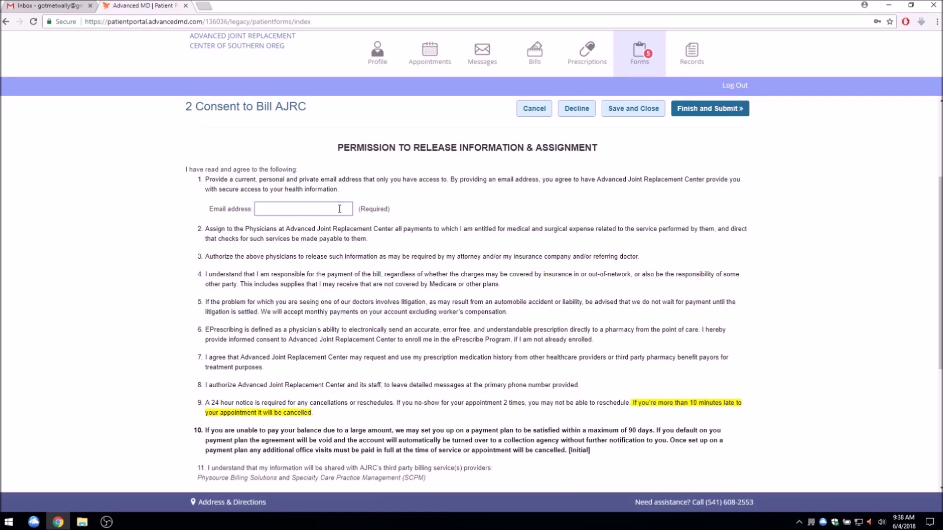
Sign the Consent to Bill AJRC form in its signature area
scroll(425, 217, down, 2)
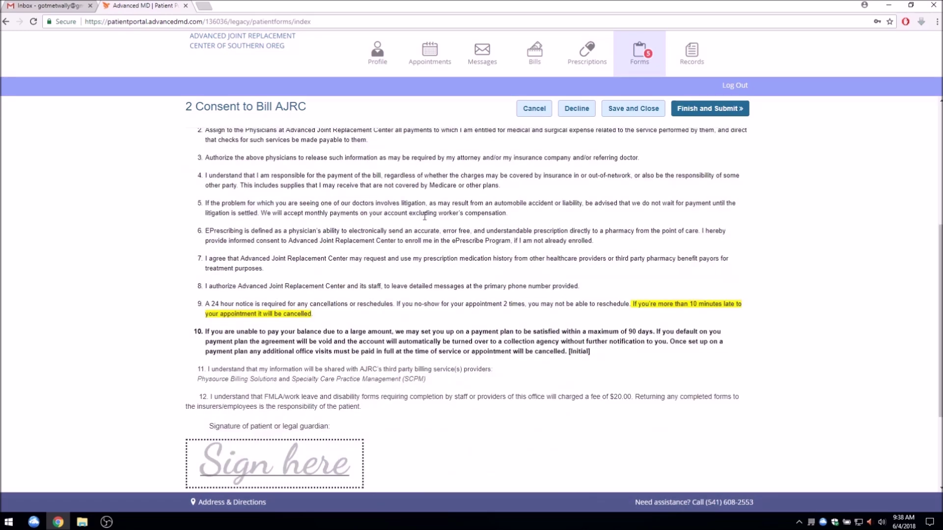
scroll(425, 216, down, 3)
mouse_move(216, 315)
mouse_down()
mouse_move(241, 346)
mouse_move(240, 330)
mouse_move(262, 329)
mouse_move(269, 344)
mouse_move(273, 308)
mouse_move(278, 341)
mouse_move(290, 324)
mouse_move(282, 320)
mouse_up()
drag(215, 330, 236, 327)
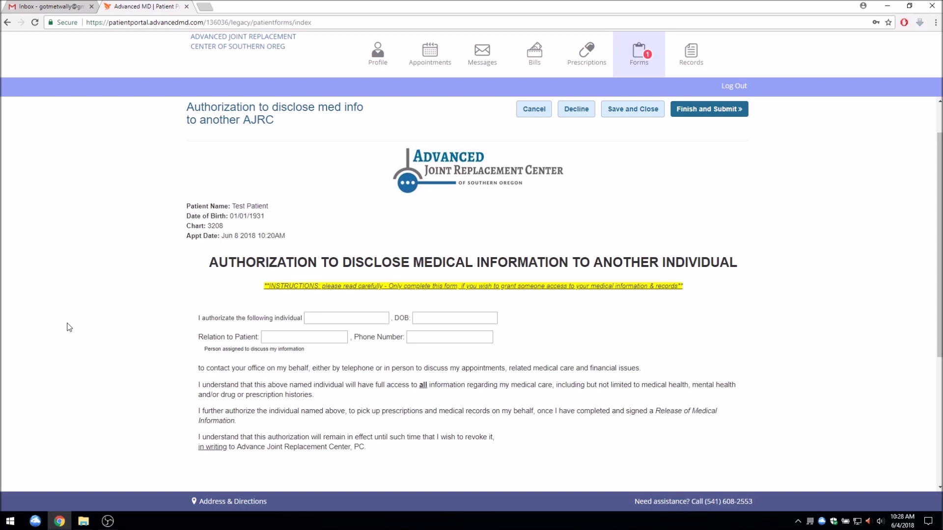
Enter None as the authorized individual and sign the disclosure authorization
click(316, 314)
text(None)
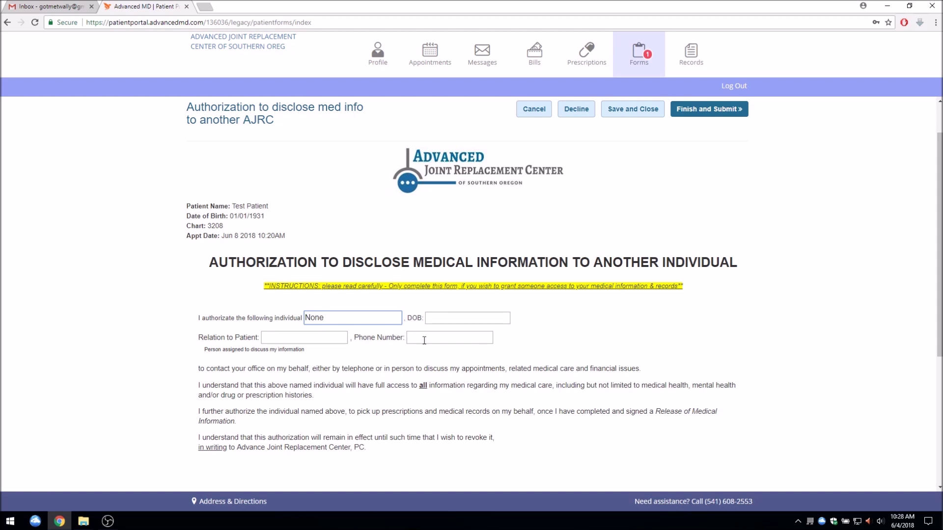
scroll(425, 340, down, 4)
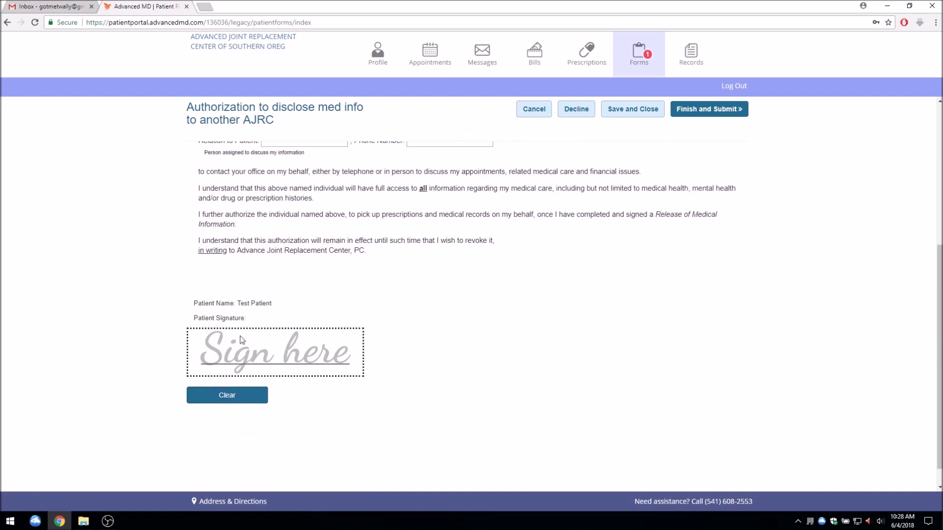
mouse_move(236, 340)
mouse_down()
mouse_move(234, 363)
mouse_move(269, 349)
mouse_up()
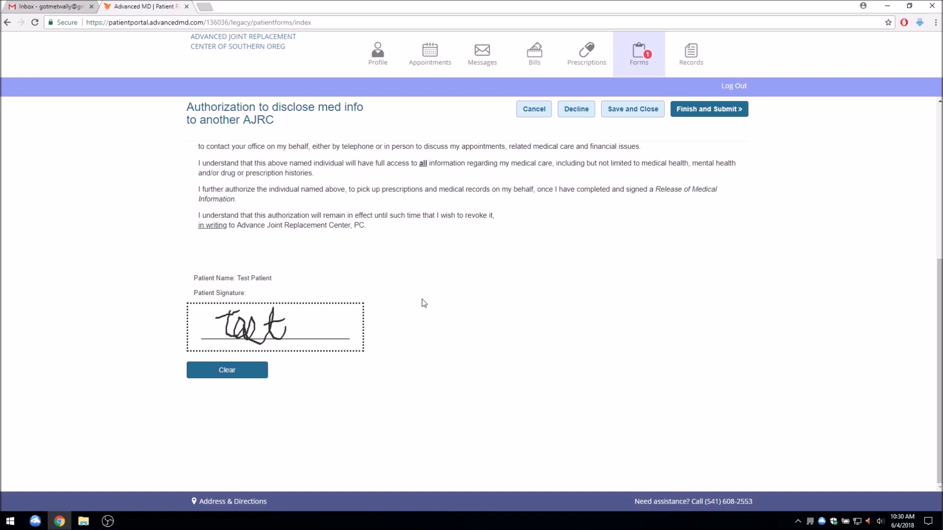
scroll(420, 303, up, 5)
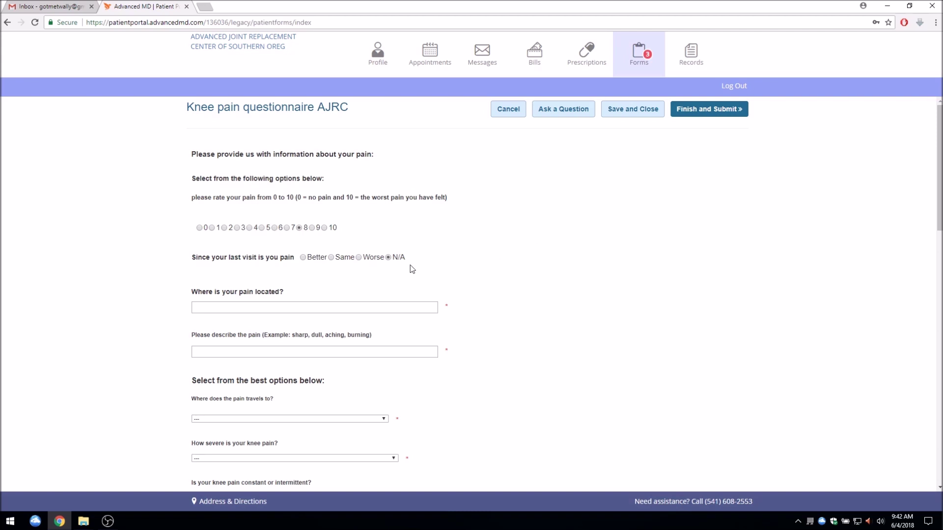
Answer the knee questionnaire with pain in the Right knee, Aching and sharp, and open the pain-travel choices
scroll(491, 261, down, 2)
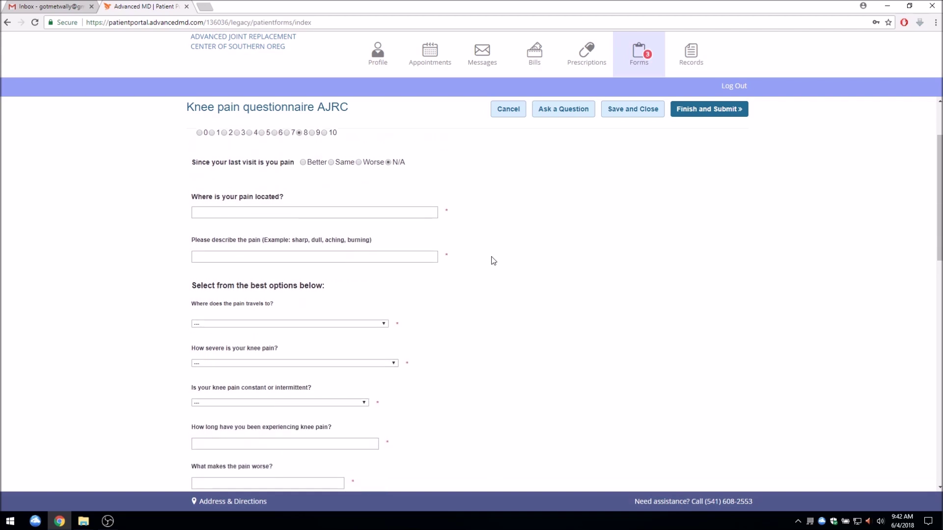
text(Right knee)
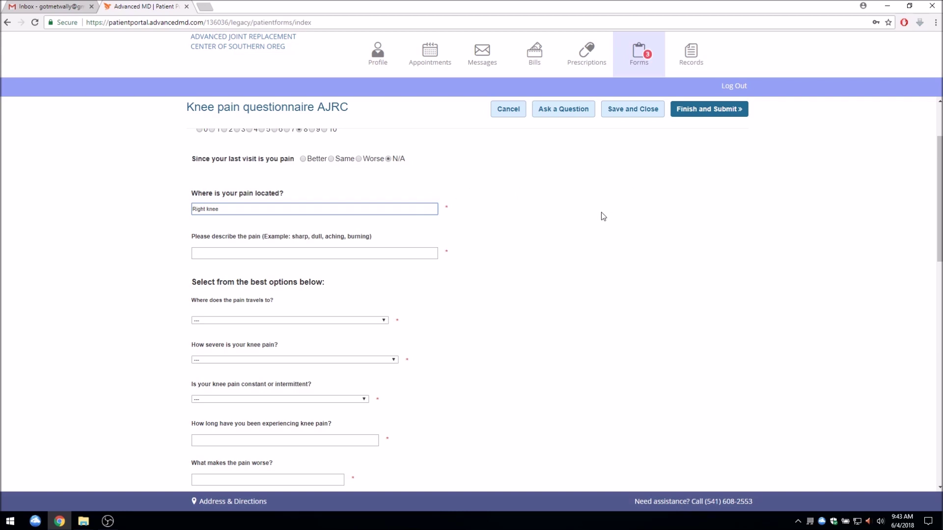
scroll(442, 187, down, 2)
click(398, 153)
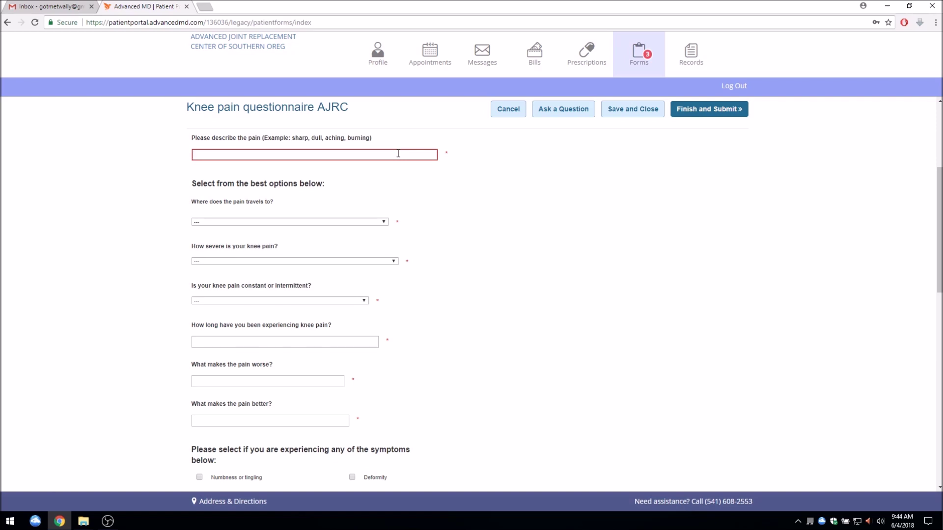
text(Aching and sharp)
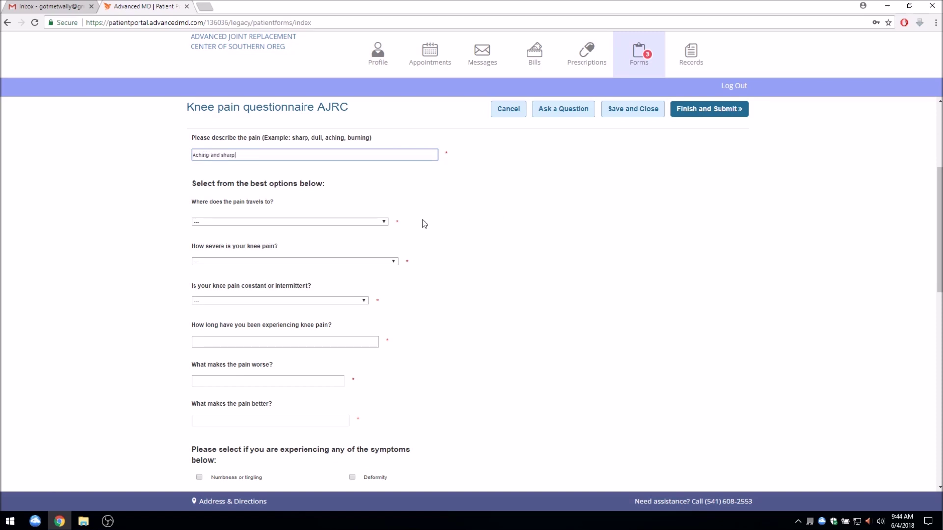
click(386, 224)
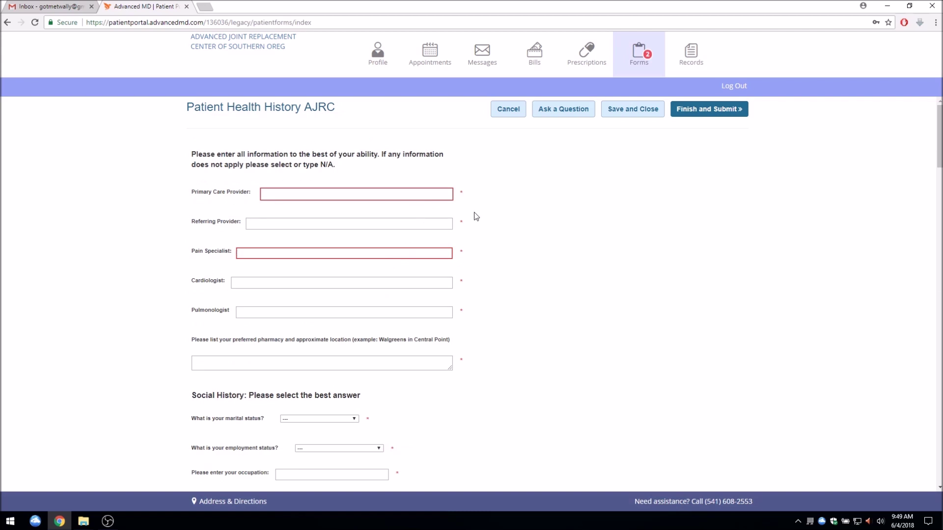
Fill in the Primary Care Provider field and enter NA for Pain Specialist
click(435, 198)
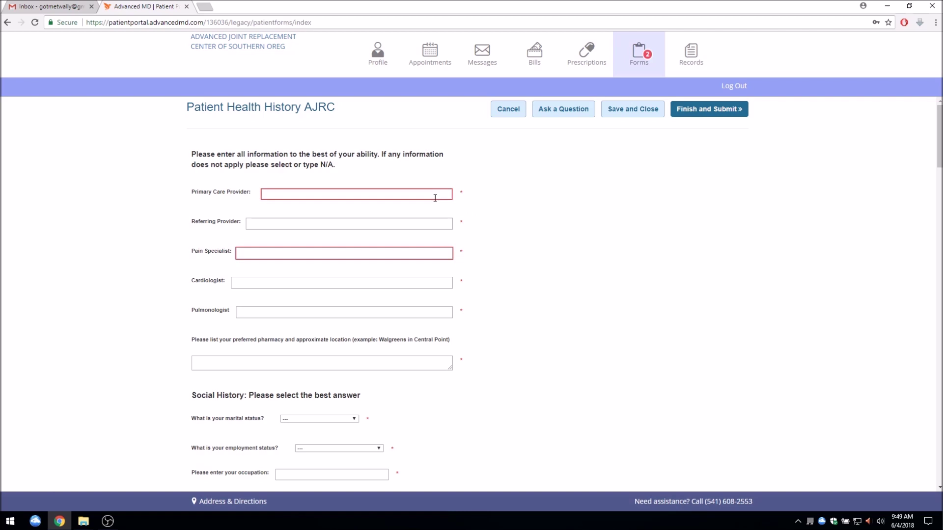
click(428, 251)
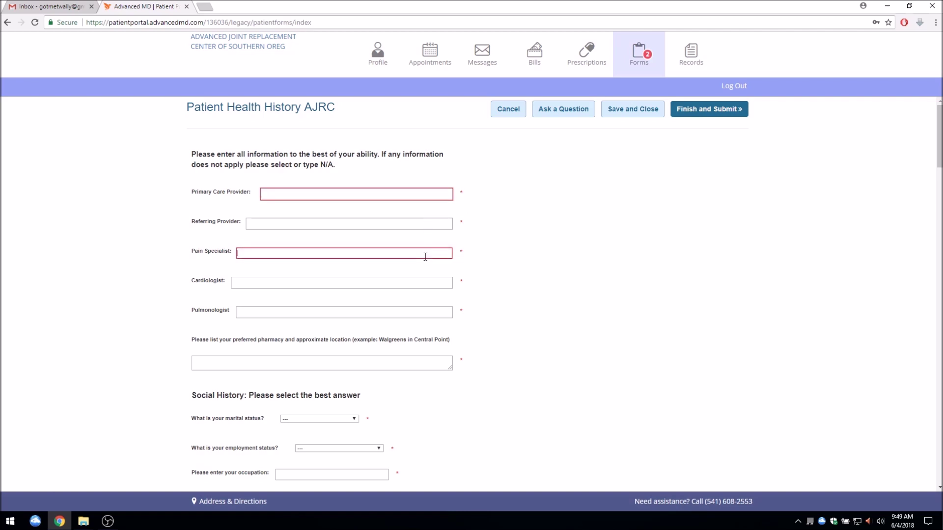
text(NA)
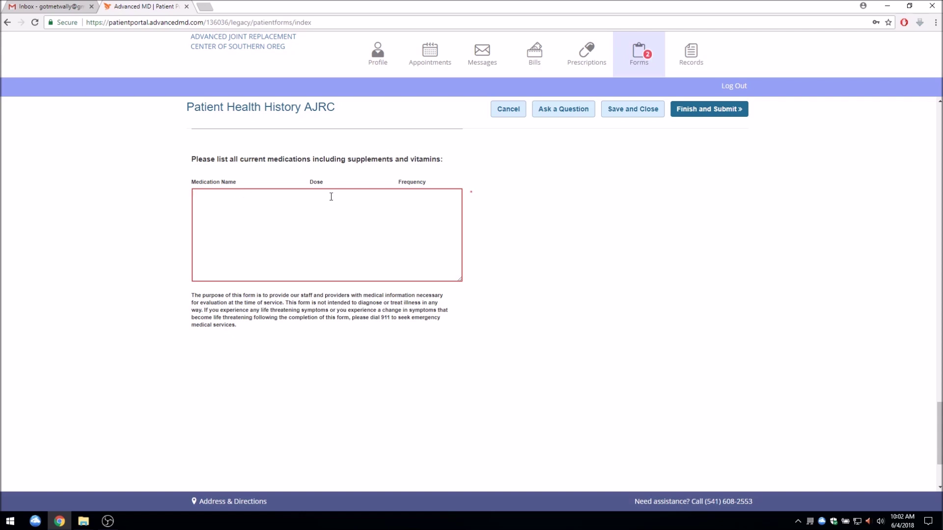
List Advil, 50 mg, 1 per day as the current medication and finish the medications list
click(414, 198)
text(dvil)
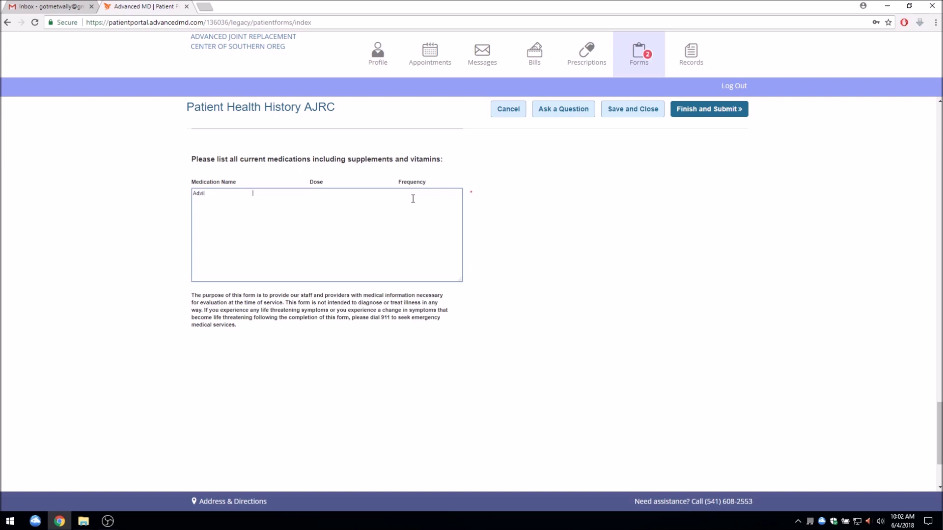
text(                         50 mg)
text(1 per day)
click(539, 157)
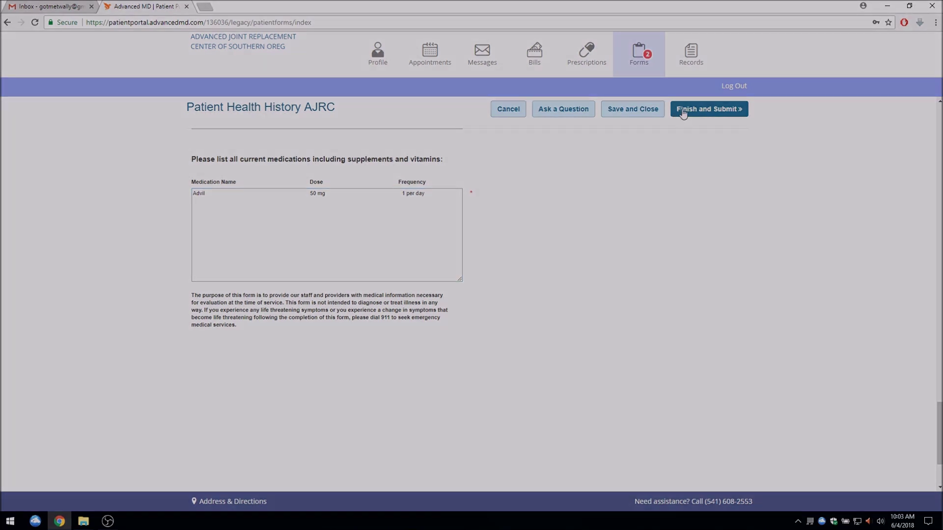